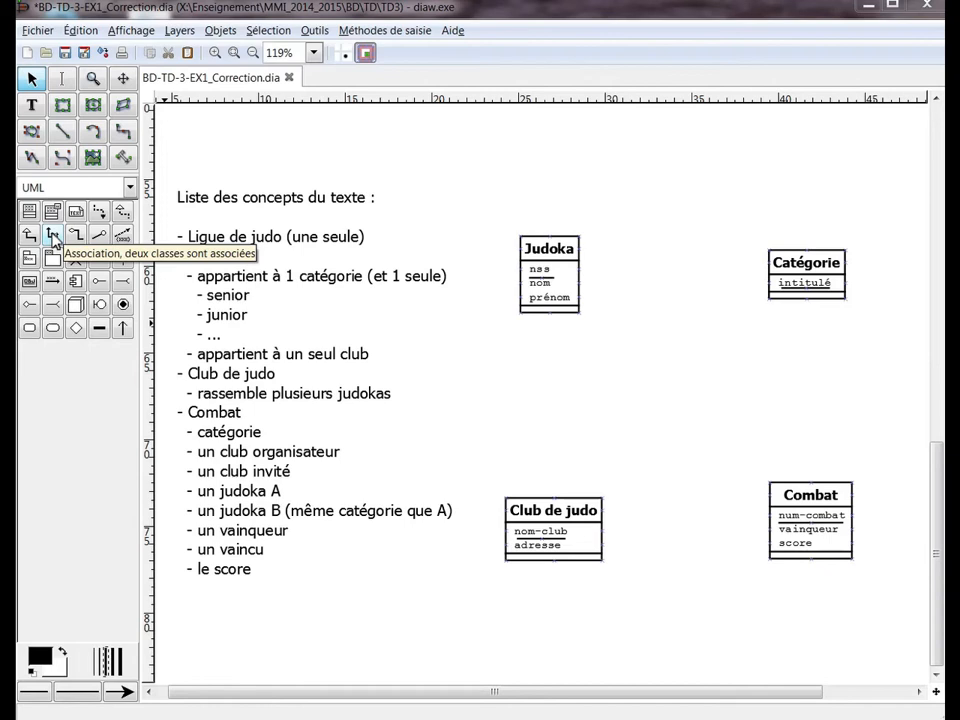
- Draw a UML association from the Judoka class to the Catégorie class
click(53, 235)
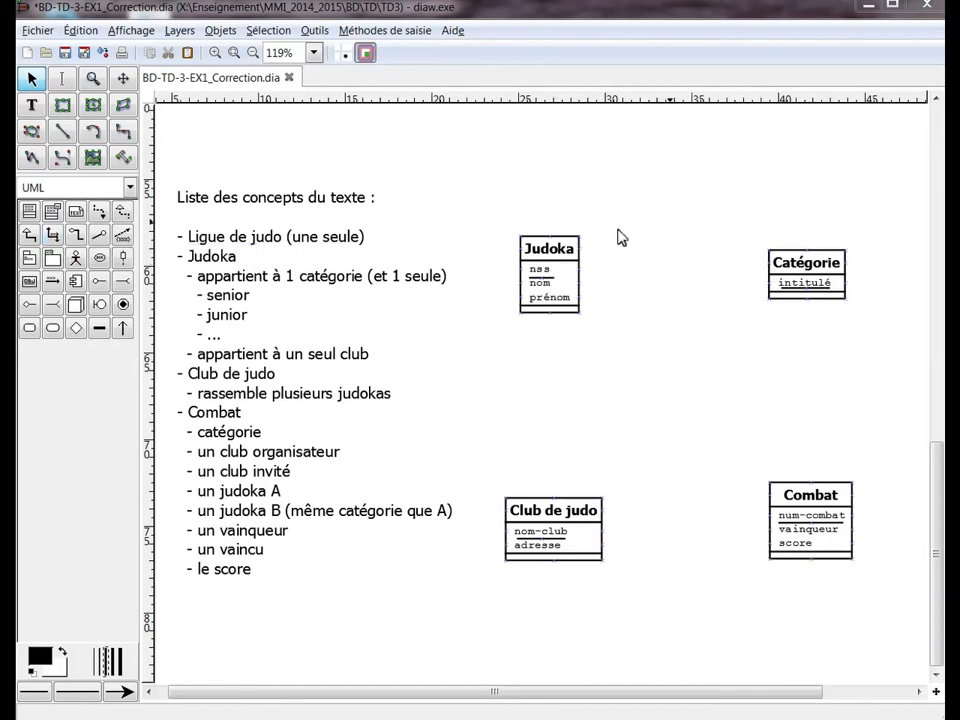
click(53, 240)
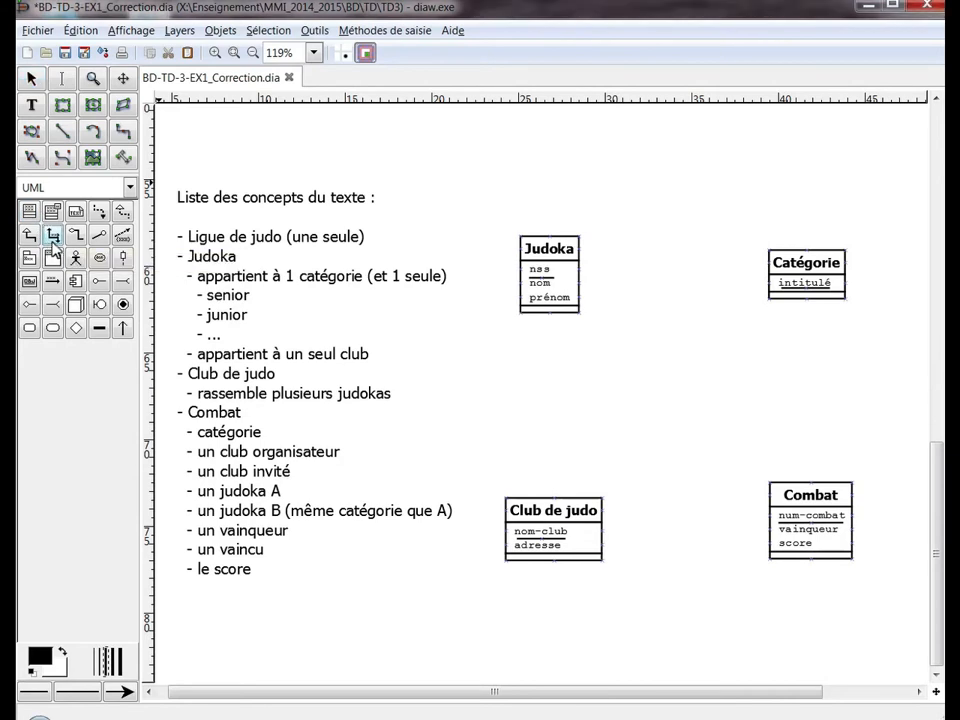
click(553, 245)
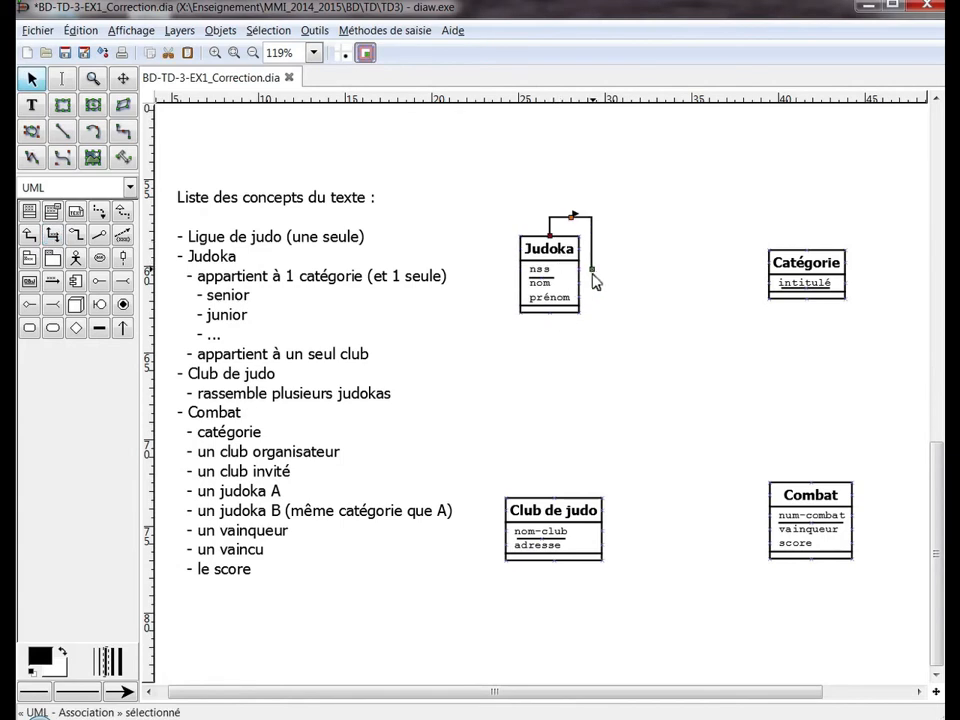
drag(592, 269, 802, 284)
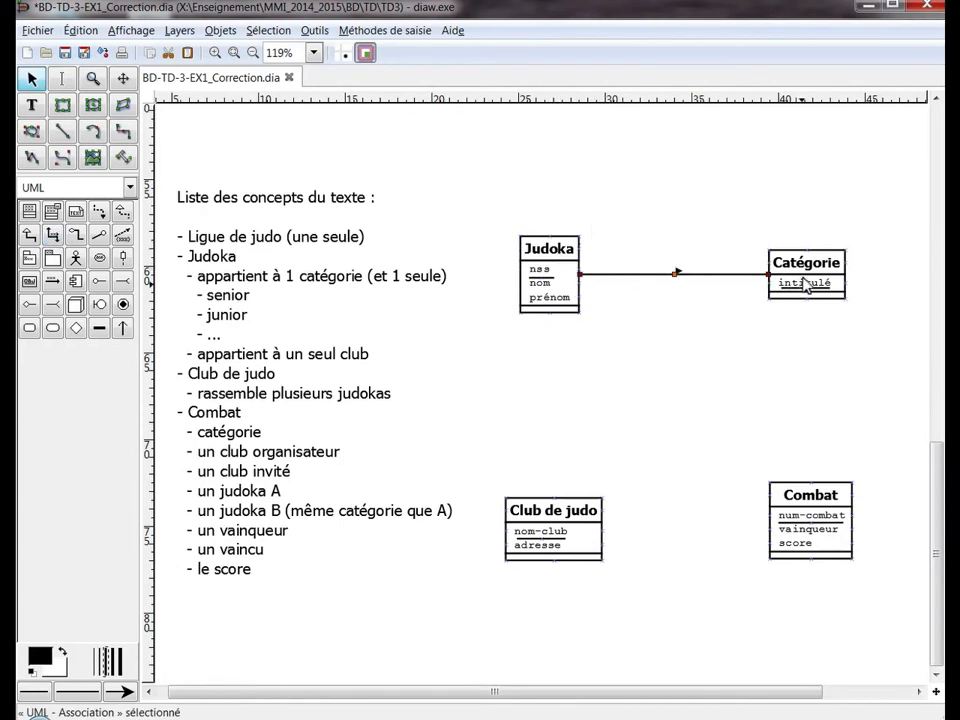
- Turn off the direction display of the Judoka–Catégorie association and set its direction to Aucun
double_click(688, 276)
click(555, 300)
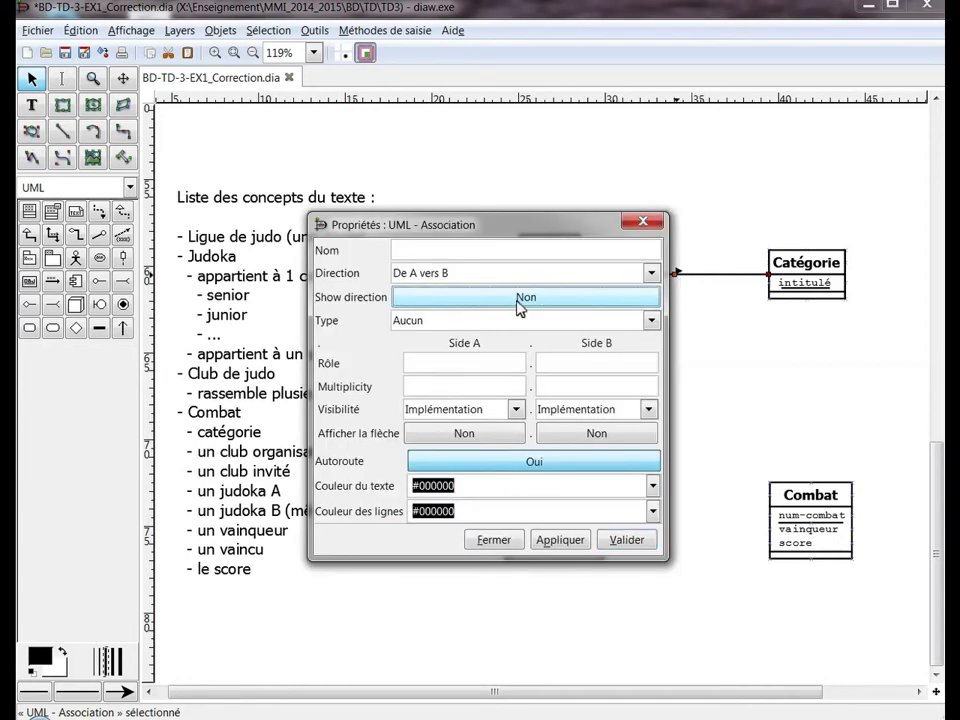
click(415, 273)
click(450, 296)
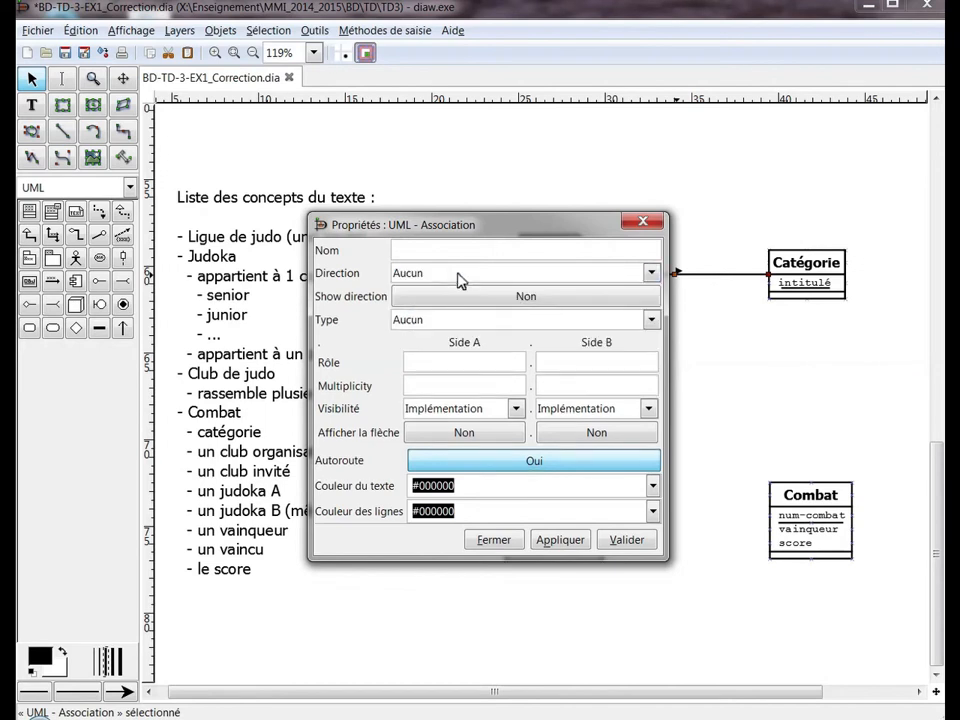
- Name the Judoka–Catégorie association "appartient", moving its properties dialog clear of the association line
click(427, 252)
drag(425, 225, 474, 286)
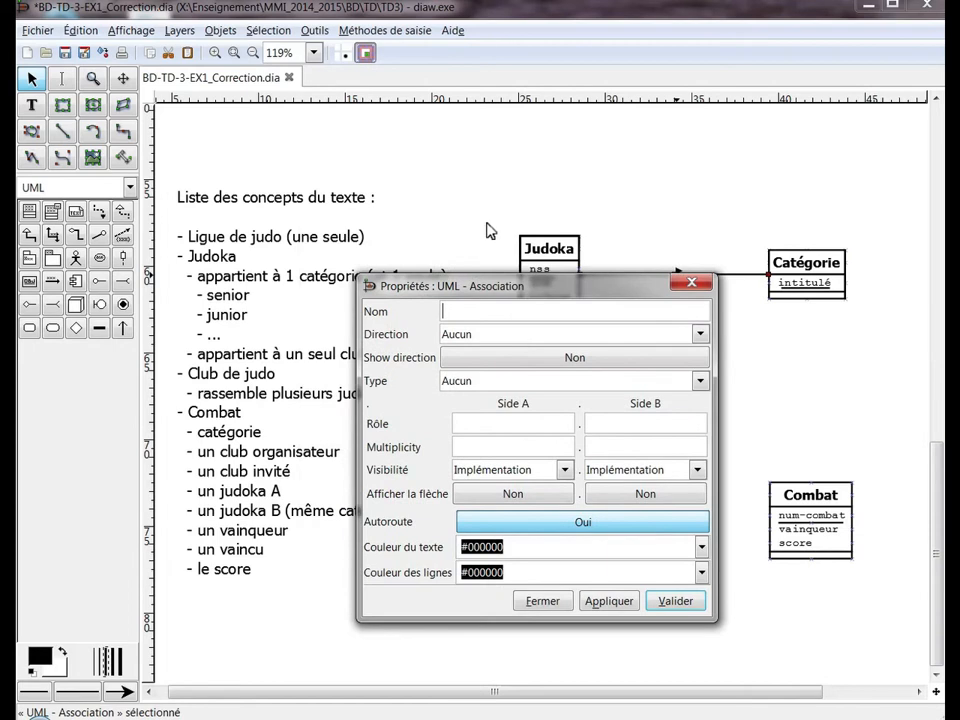
drag(536, 290, 554, 320)
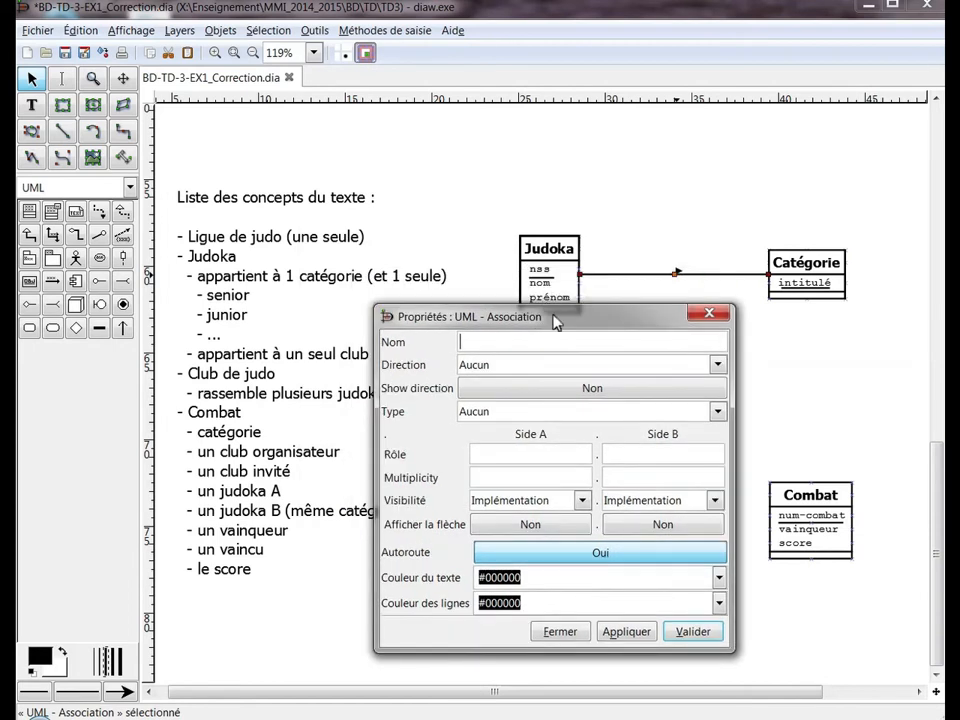
text(appartient)
double_click(502, 343)
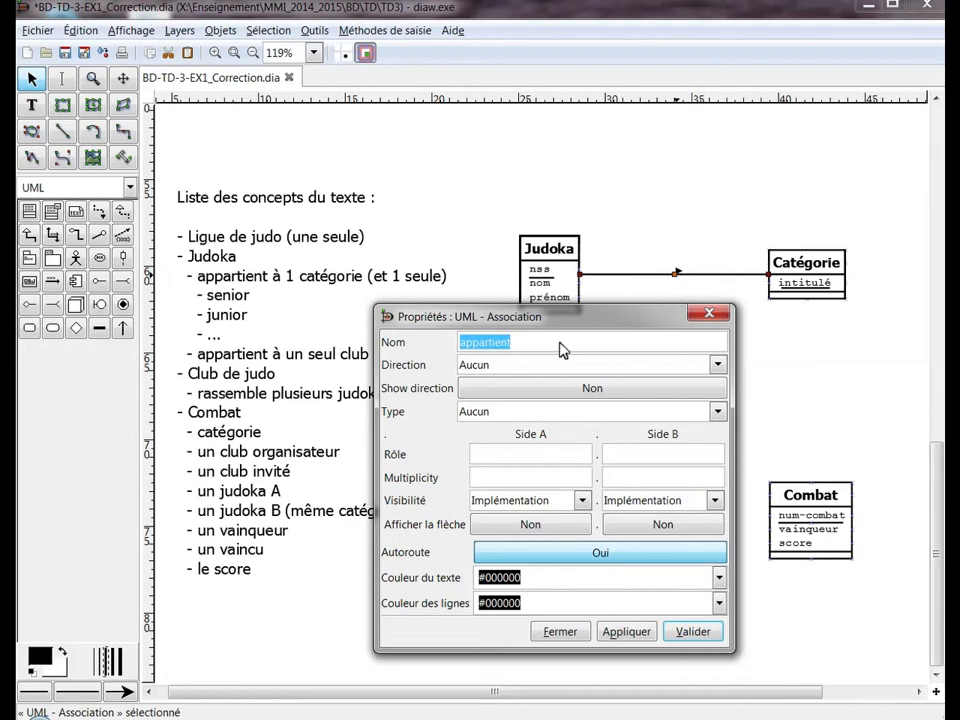
- Set the association's multiplicity to 0..* on side A and 1 on side B, and validate the properties
click(578, 487)
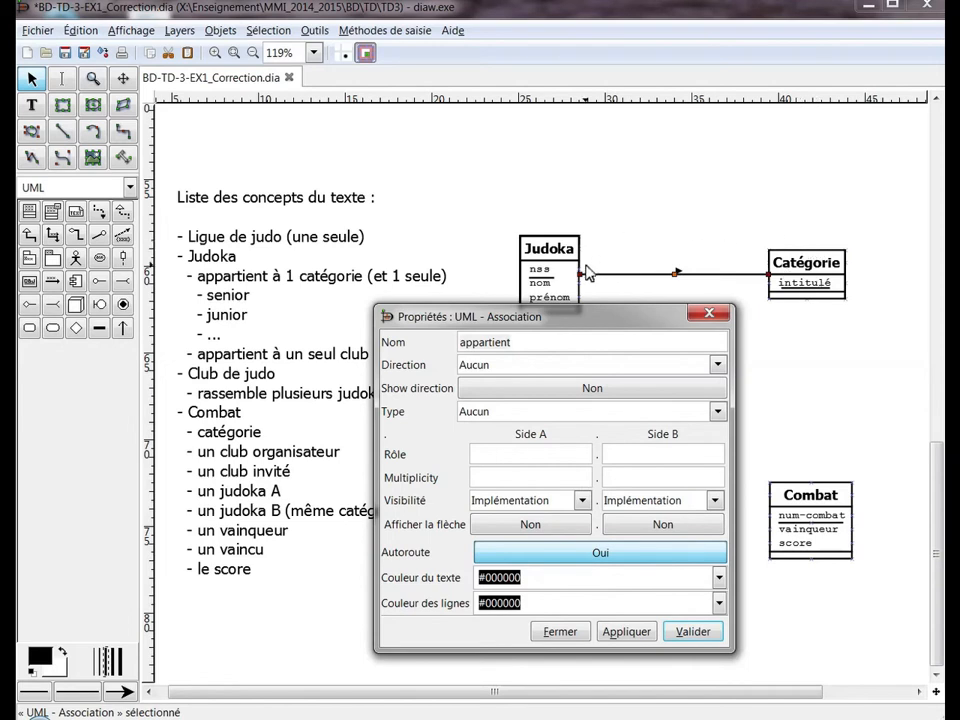
text(0..*)
click(712, 480)
text(1)
click(626, 636)
click(689, 632)
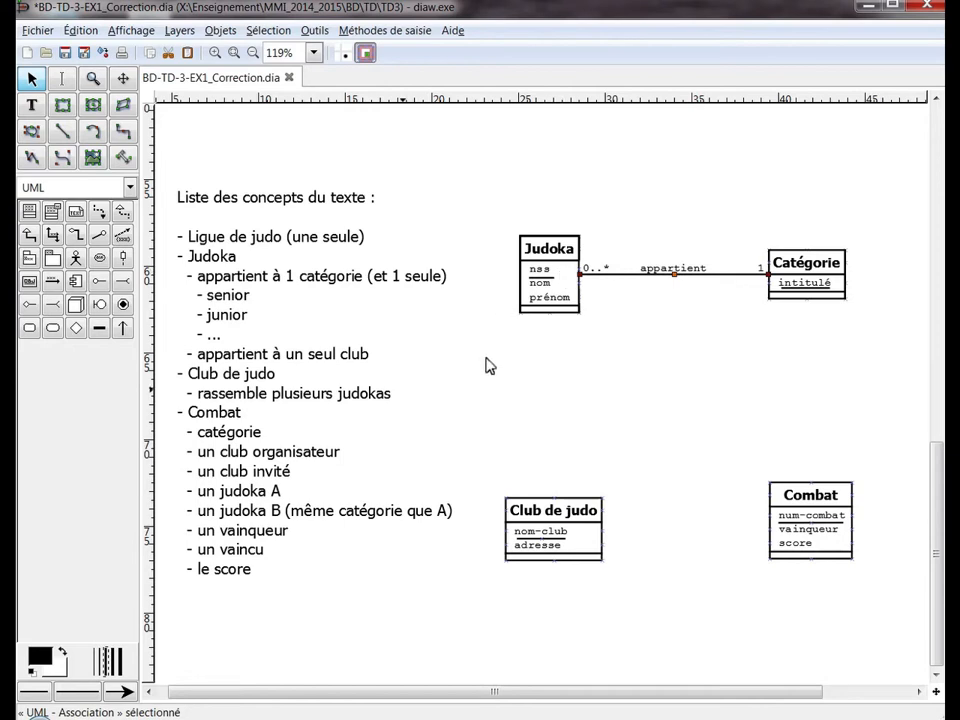
- Draw a UML association from the Judoka class down to the Club de judo class
click(53, 234)
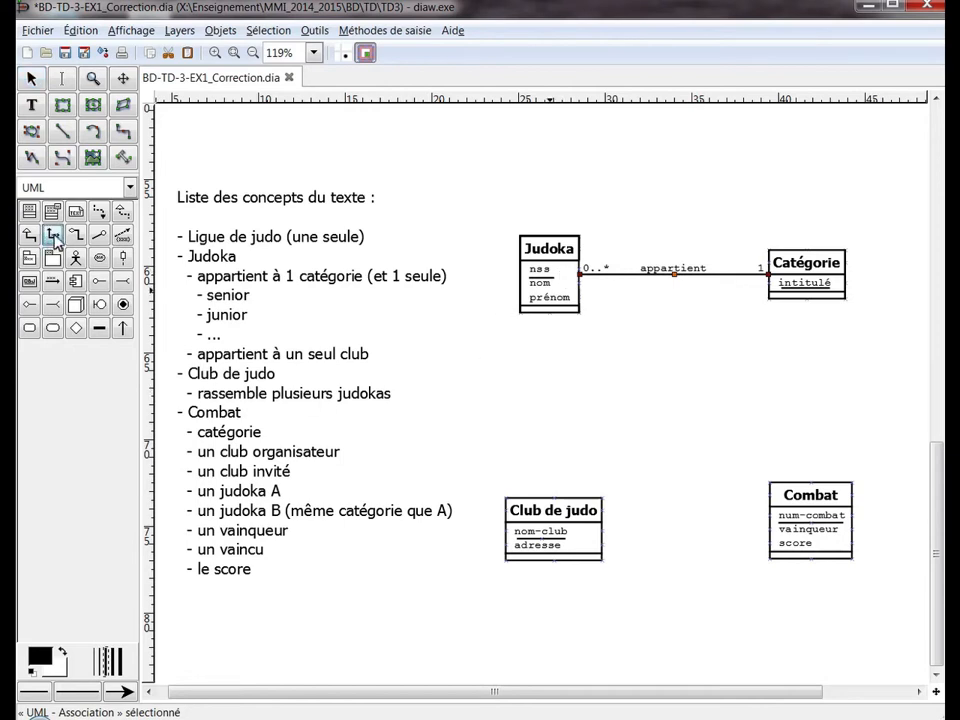
drag(580, 274, 552, 298)
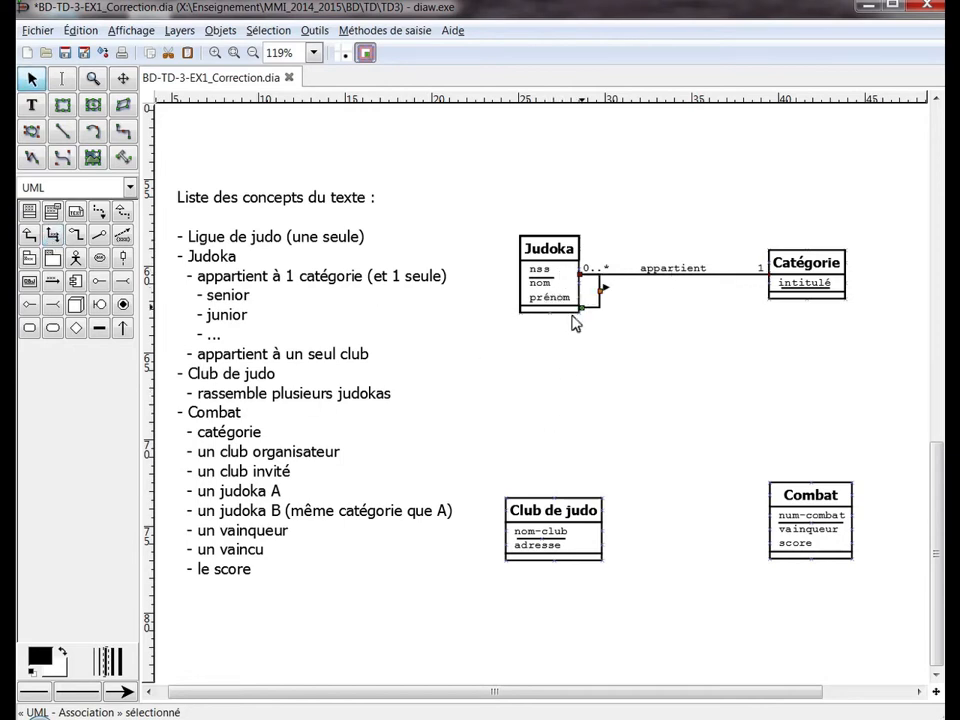
key(ctrl+z)
drag(576, 446, 553, 400)
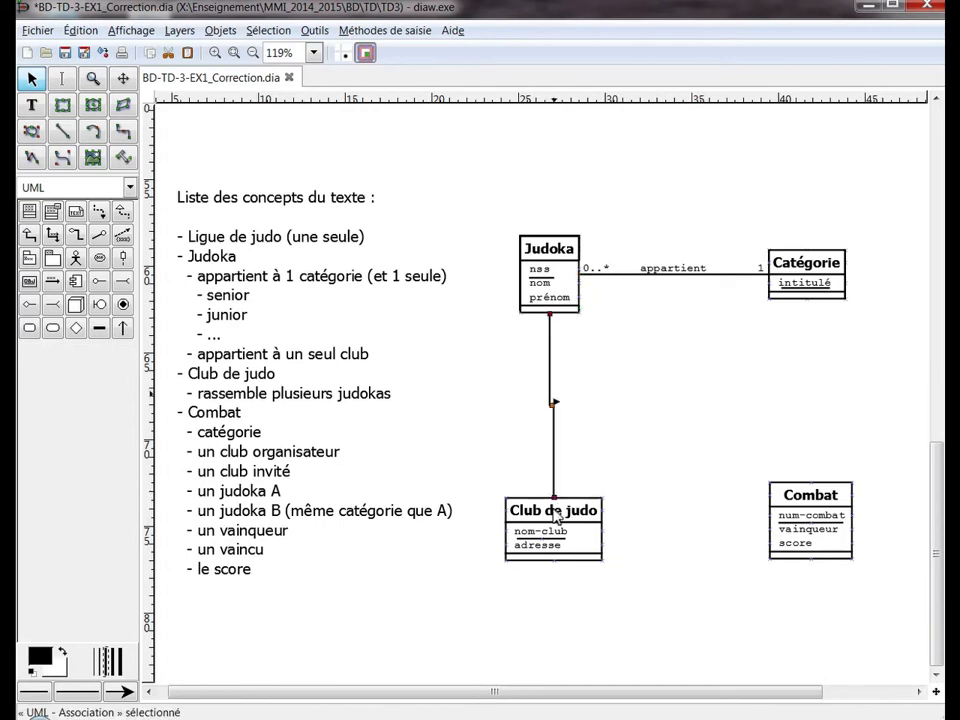
- Set the direction of the Judoka–Club de judo association to Aucun, with its direction display off
double_click(553, 401)
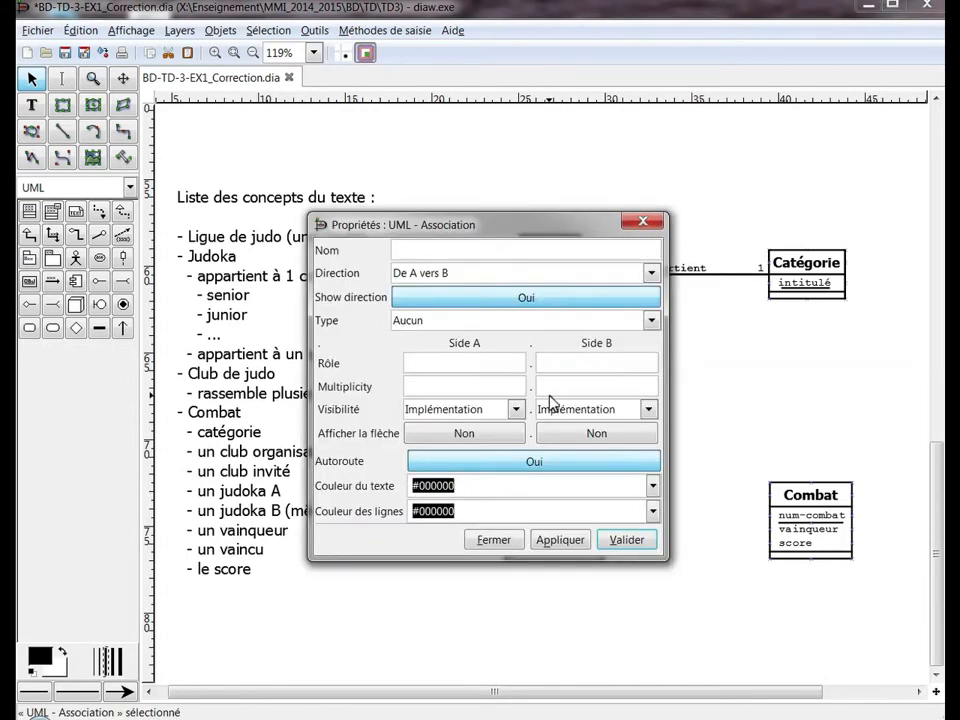
click(455, 272)
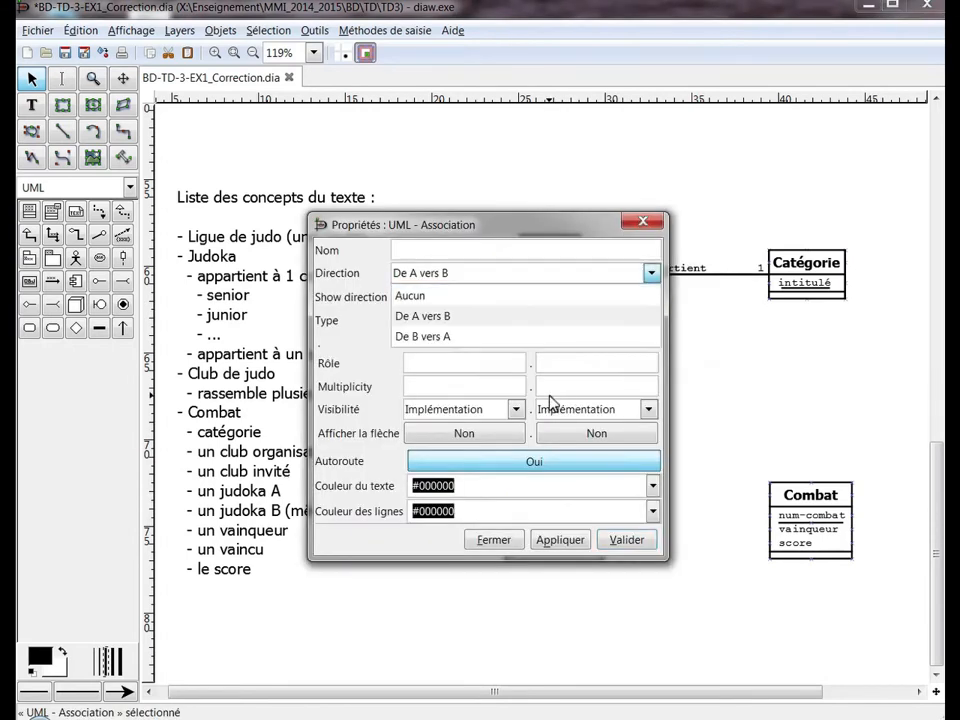
click(479, 298)
- Name the Judoka–Club de judo association "est adhérent de" and move the dialog clear of its line
click(463, 257)
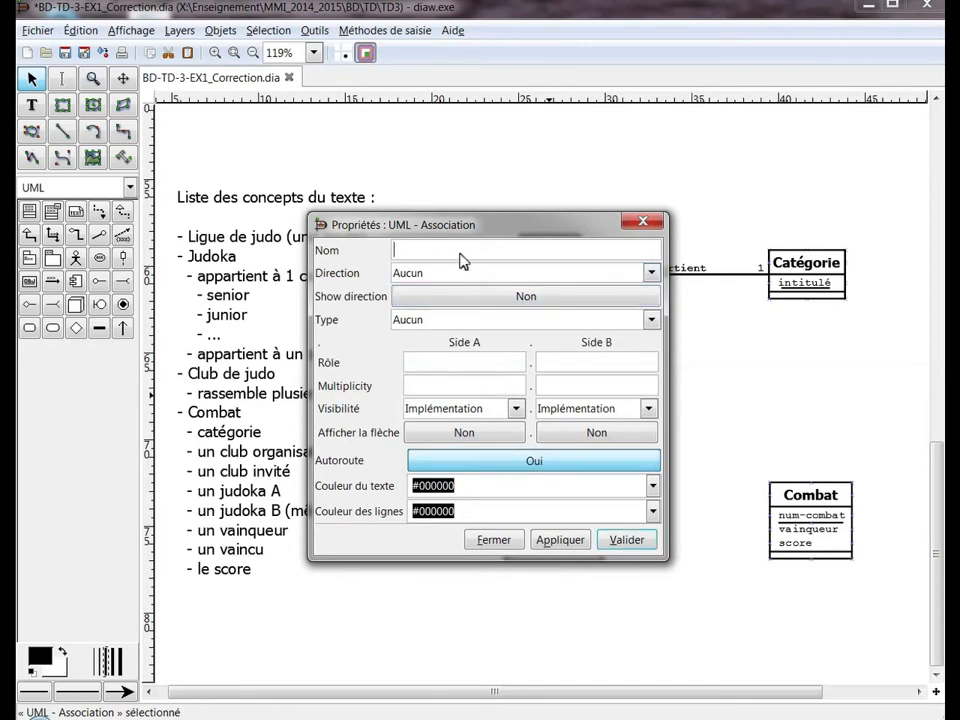
text(adhérent)
key(Home)
text(est)
key(End)
text(de)
drag(549, 220, 363, 205)
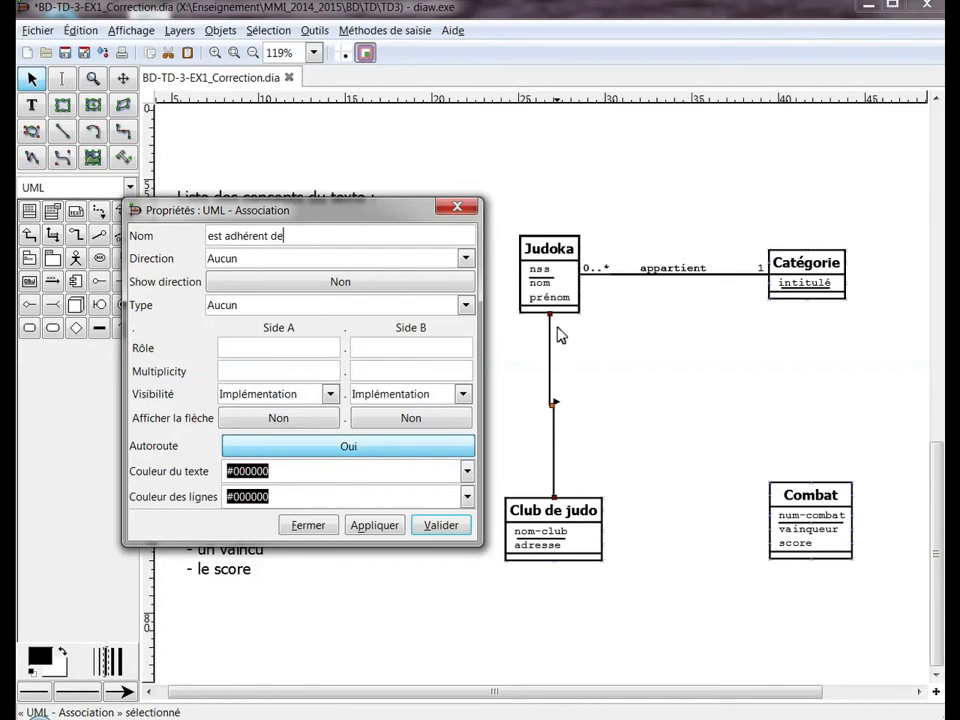
- Set the multiplicities to 1..* on side A and 1 on side B, then shift Club de judo to straighten the link
text(1..*)
click(443, 377)
text(1)
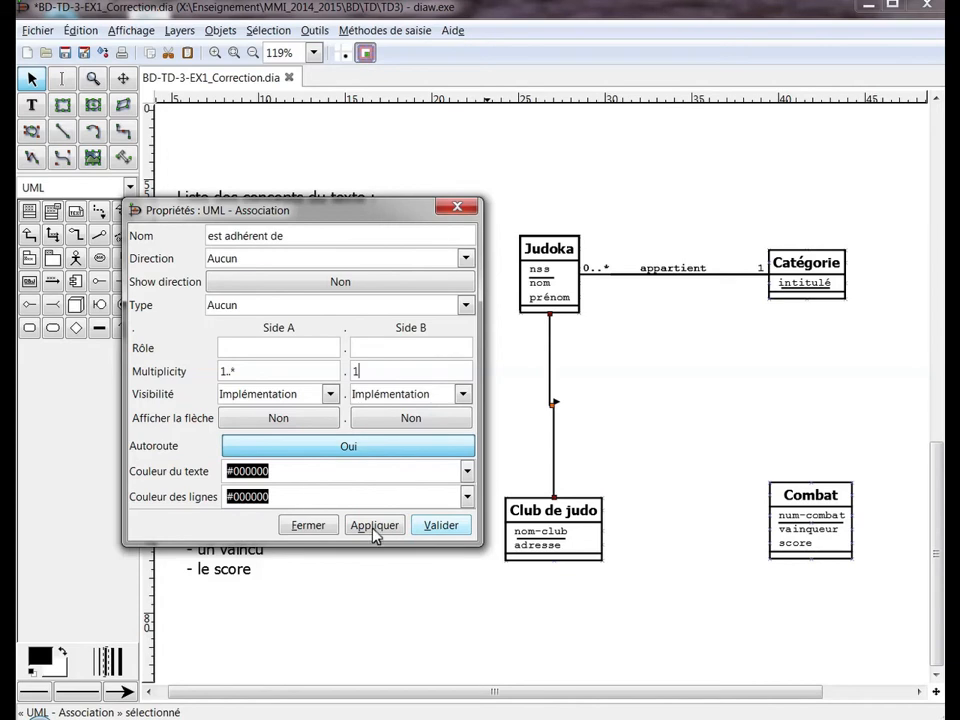
click(434, 533)
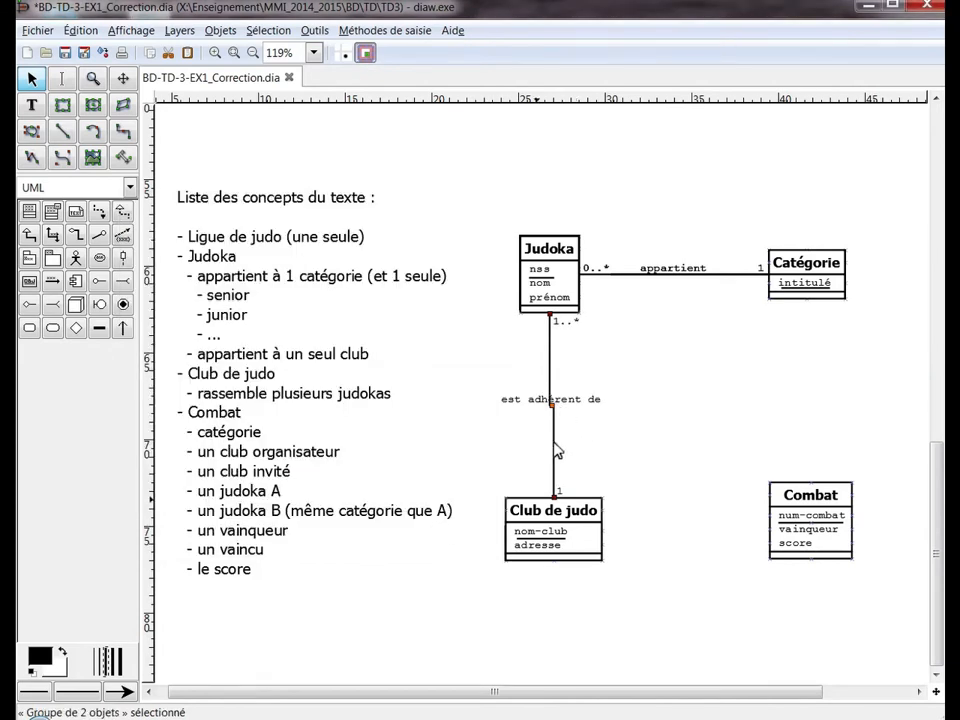
drag(536, 508, 536, 505)
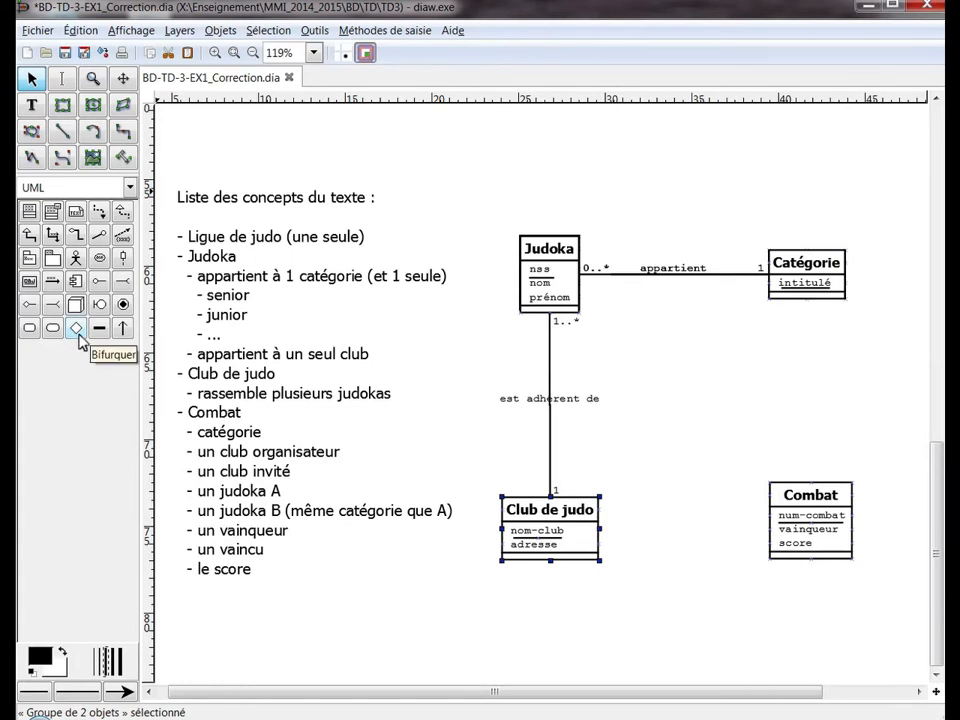
- Draw a small four-cornered polygon shaped as a diamond in the empty area between the four classes
click(128, 112)
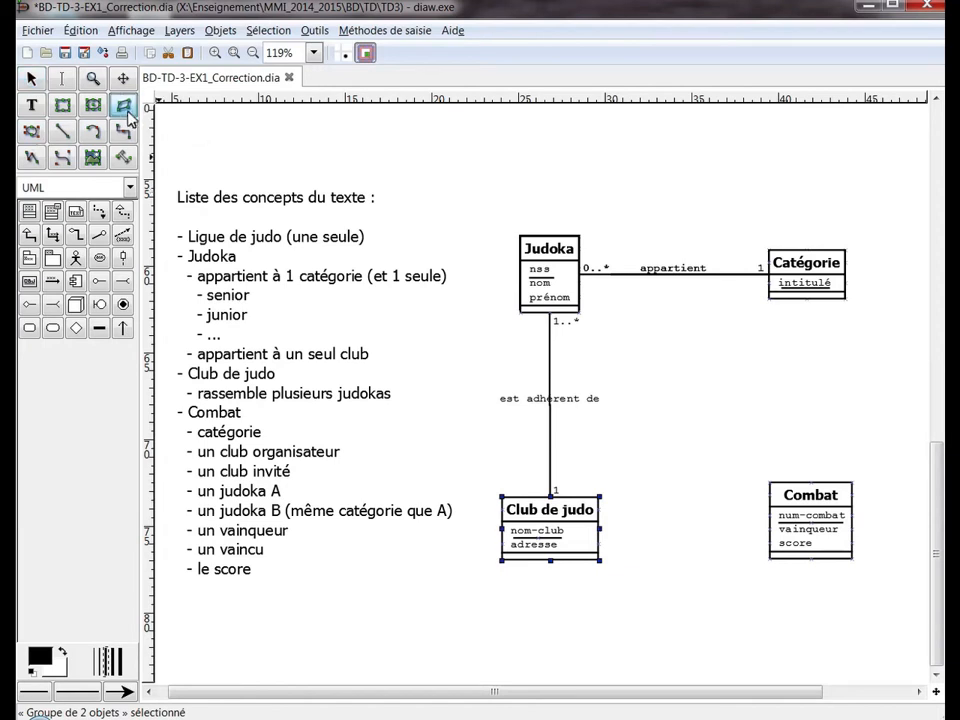
click(680, 389)
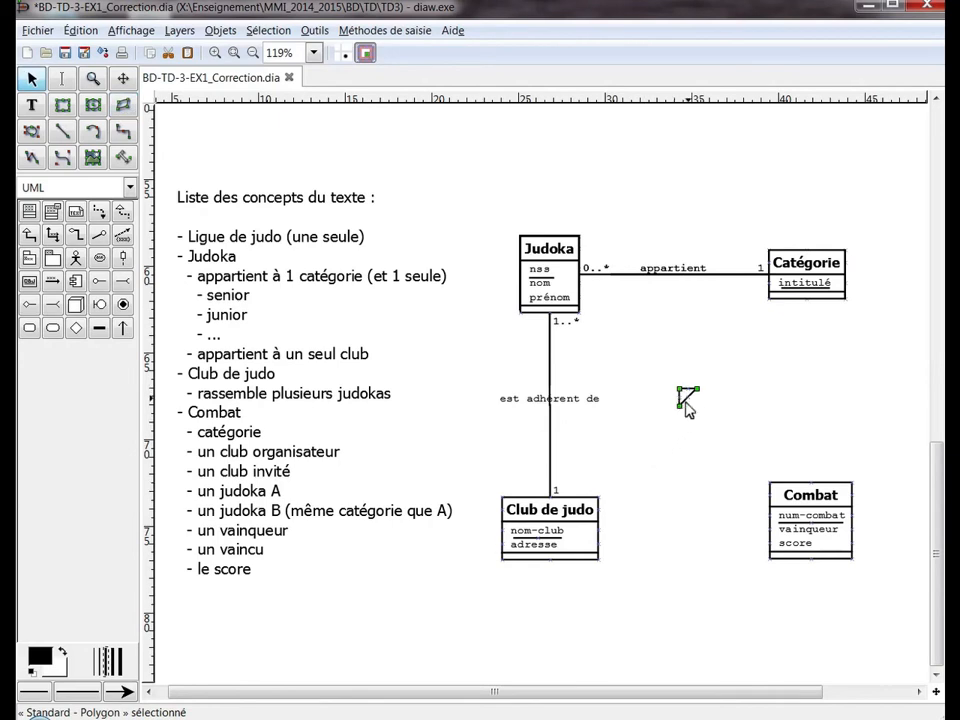
right_click(690, 405)
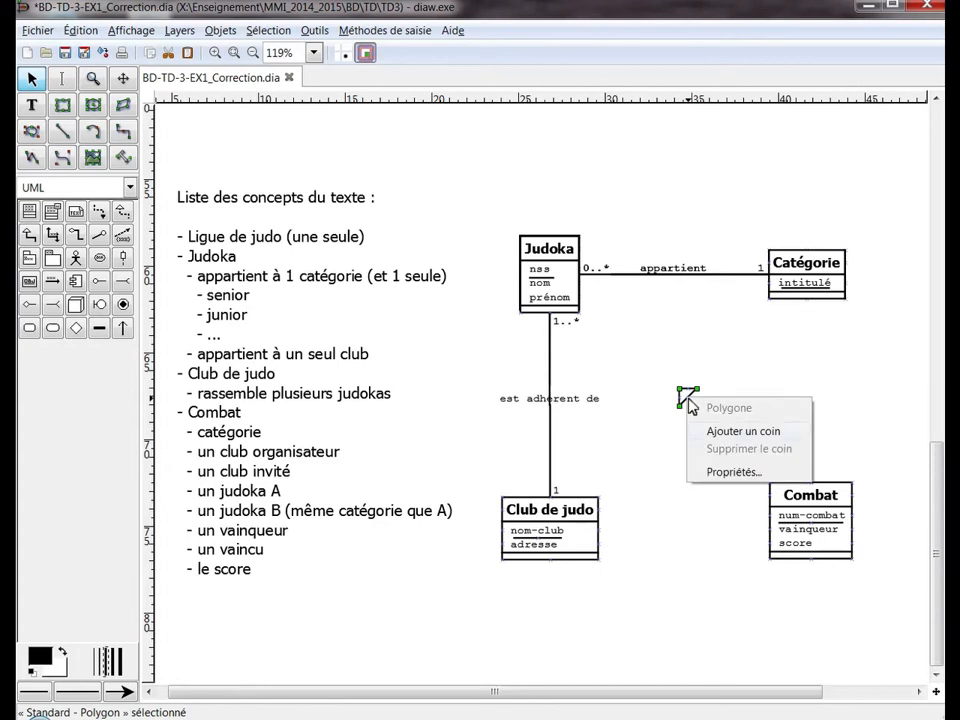
click(730, 434)
mouse_move(688, 397)
mouse_down()
mouse_move(698, 407)
mouse_move(685, 378)
mouse_move(696, 407)
mouse_move(685, 399)
mouse_up()
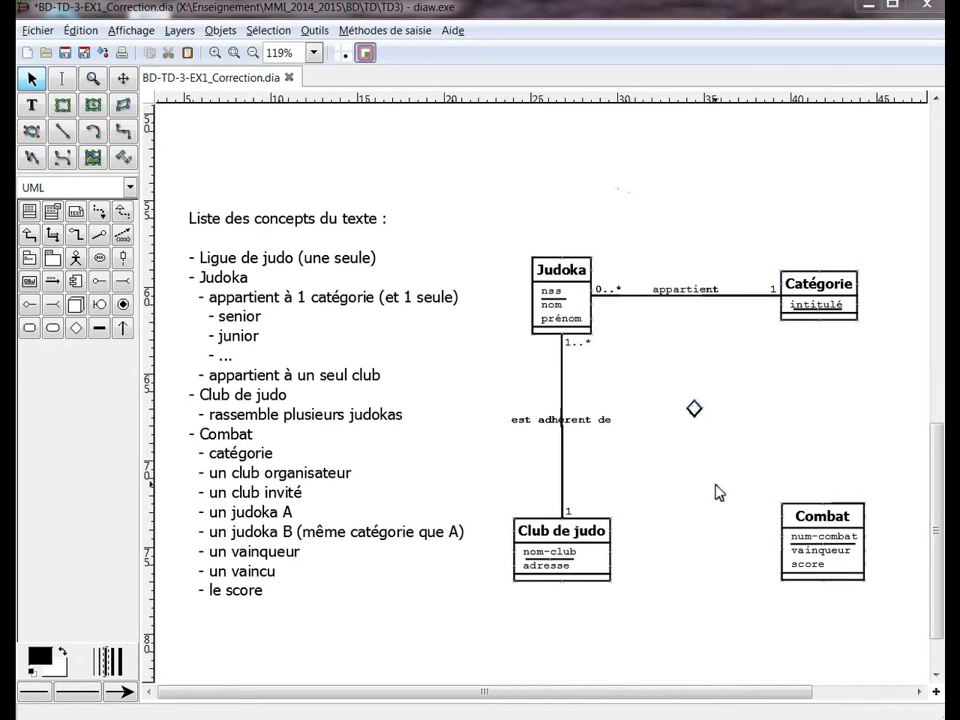
key(c)
- Draw a straight line from the diamond to the Combat class and remove its end arrowhead
click(65, 135)
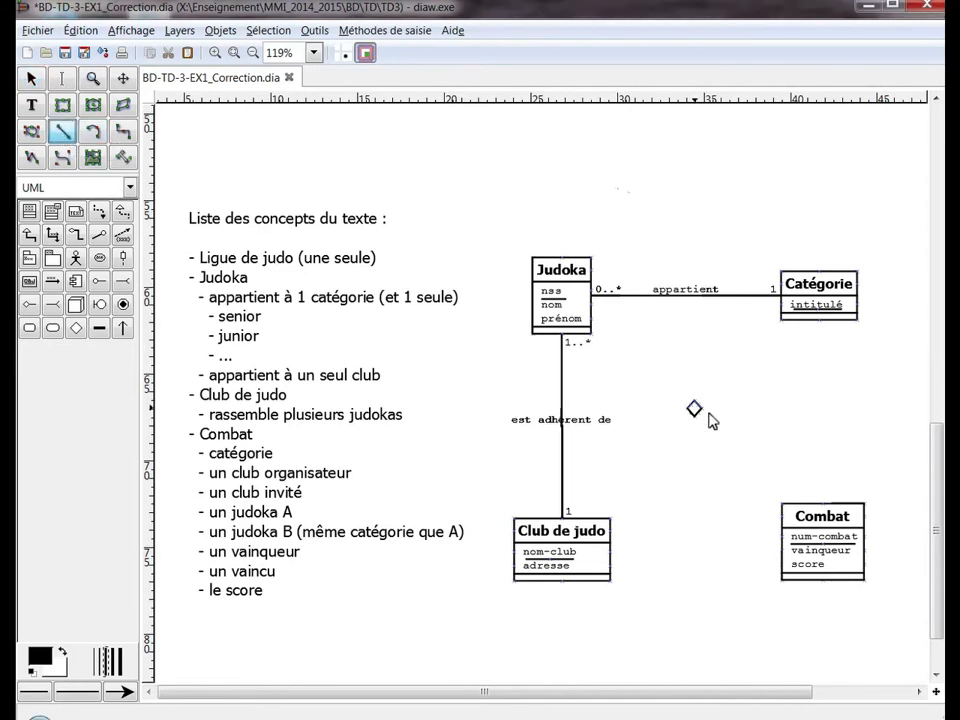
drag(694, 408, 785, 500)
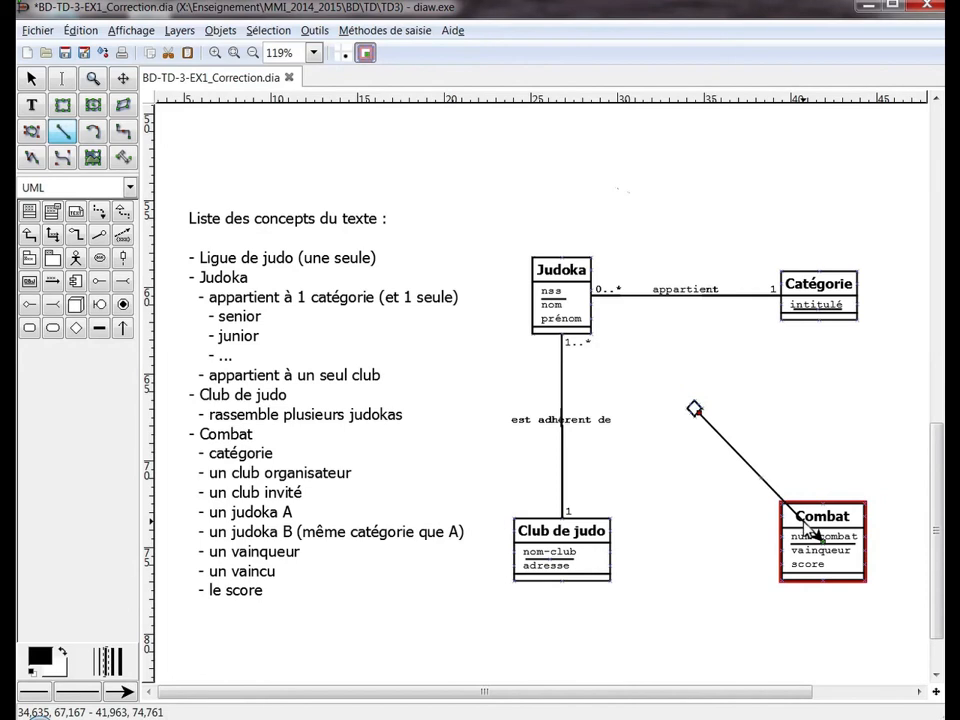
double_click(782, 499)
click(605, 410)
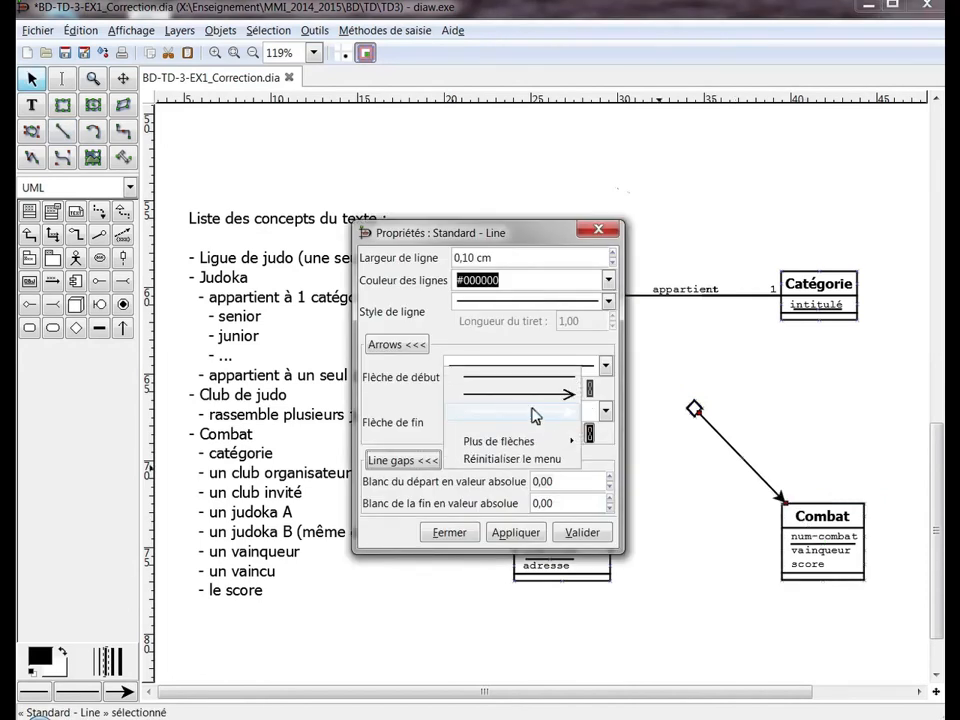
click(560, 393)
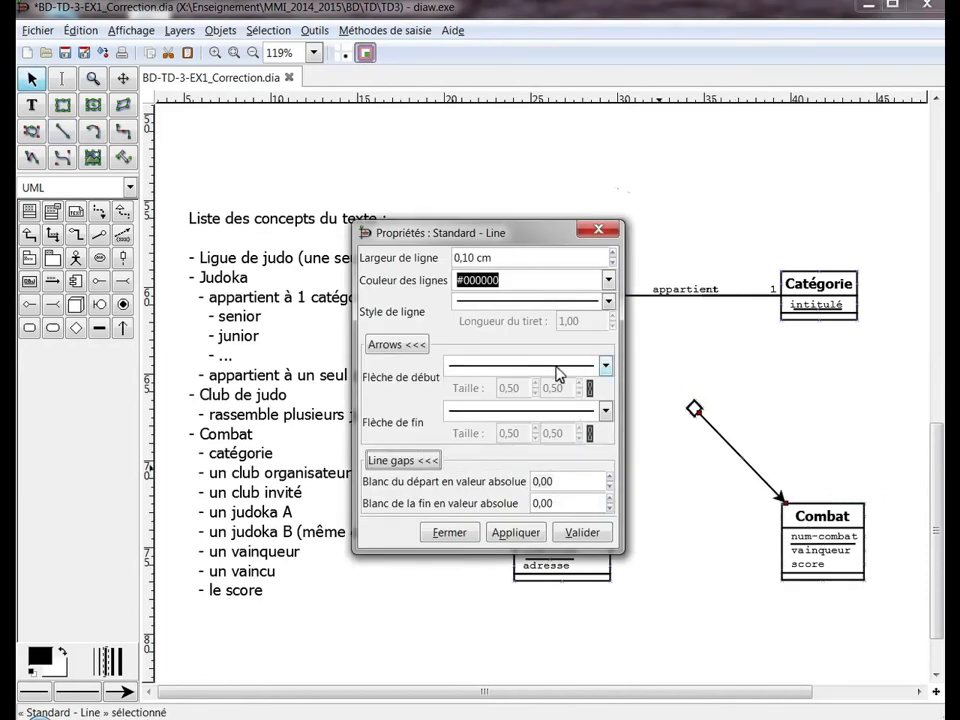
- Give the diamond–Combat line a dashed style with a shorter dash length and apply it
click(495, 301)
click(508, 316)
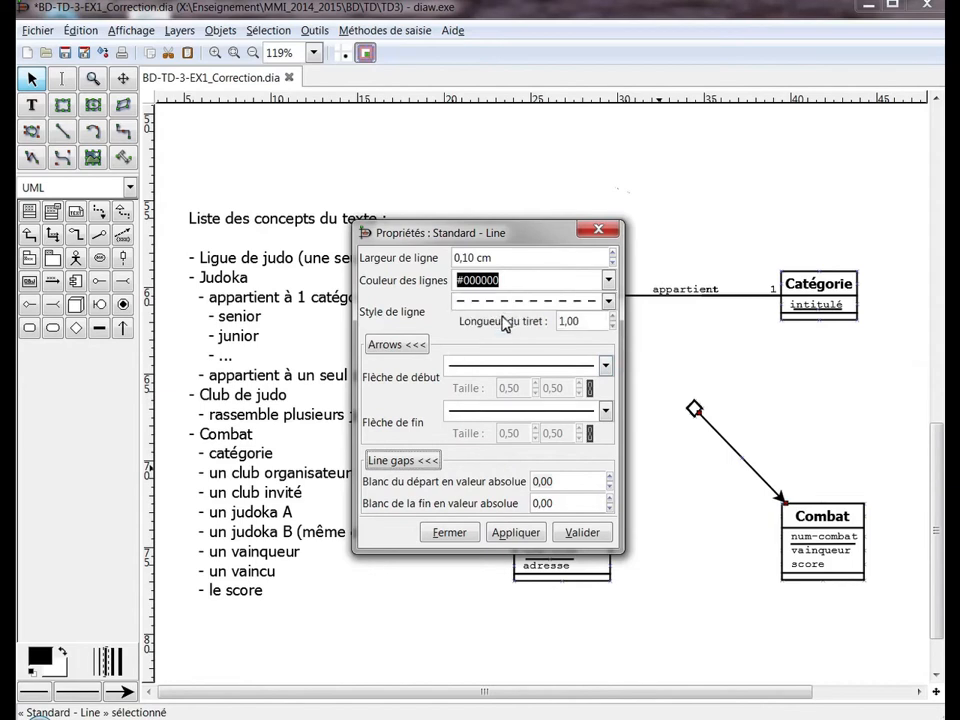
click(612, 326)
click(612, 326)
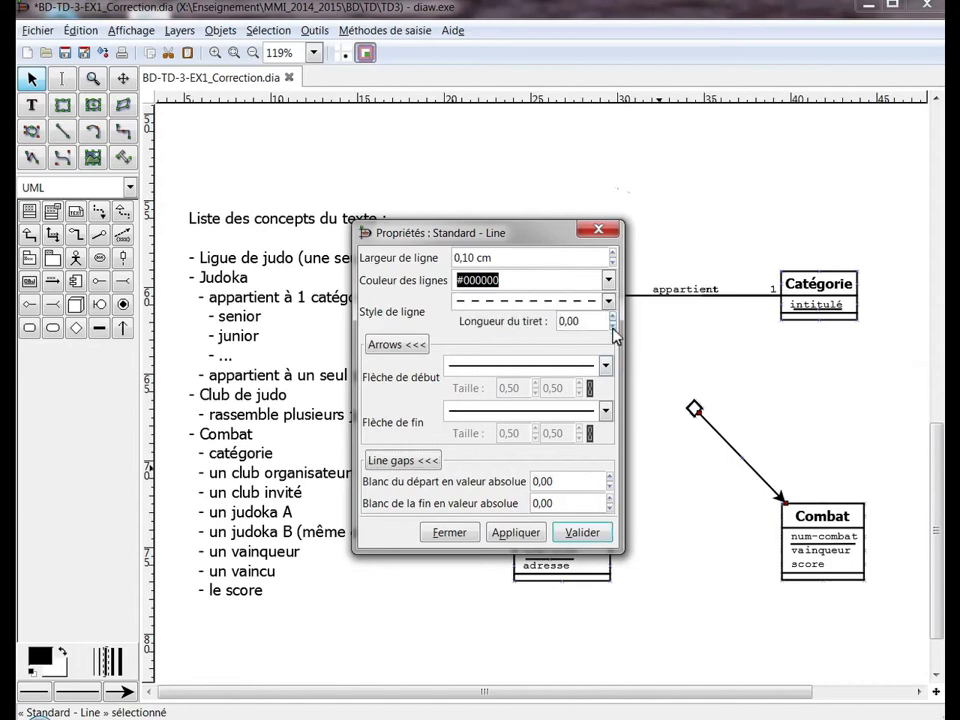
click(612, 319)
click(612, 319)
click(515, 532)
click(449, 532)
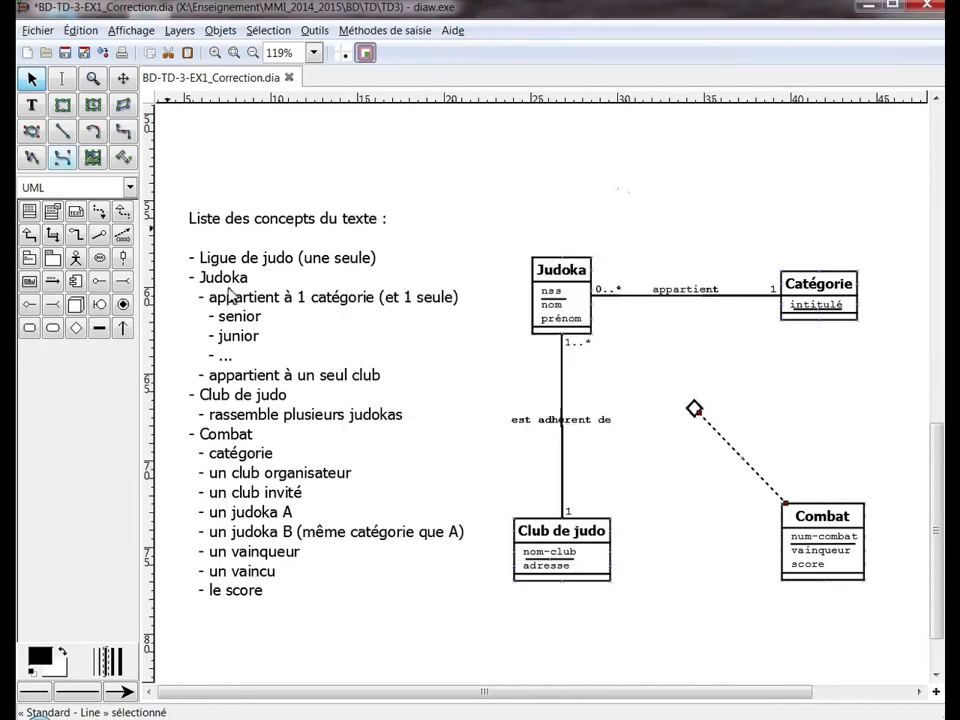
- Draw a Bézier line without an end arrowhead from Judoka to the diamond and bend it into a smooth outward arc
click(63, 162)
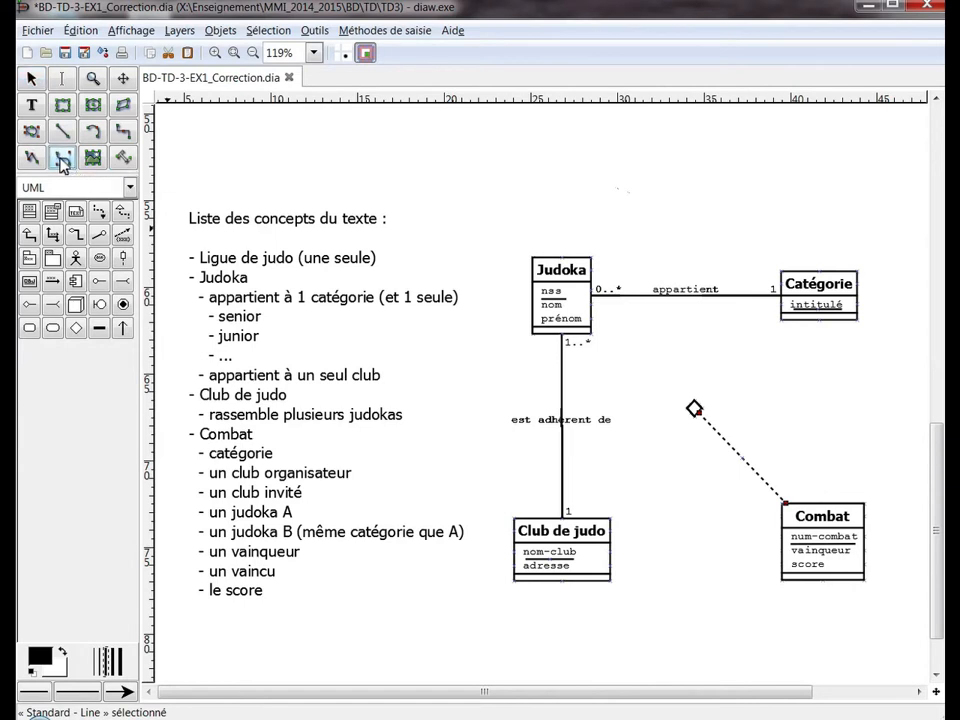
mouse_move(600, 296)
mouse_down()
mouse_move(697, 397)
mouse_move(694, 409)
mouse_up()
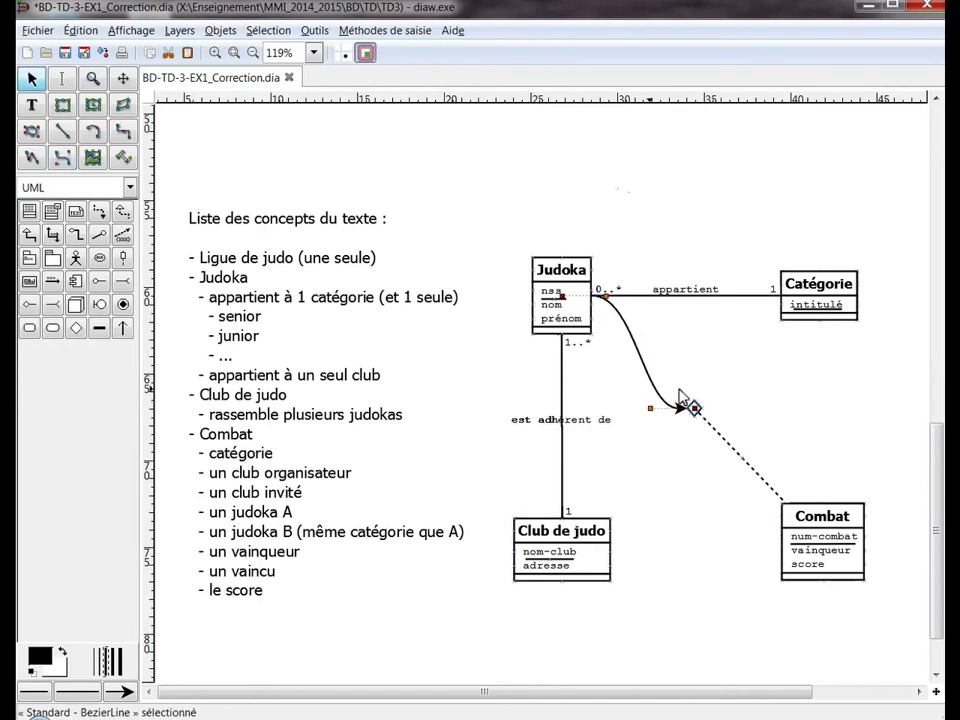
double_click(655, 393)
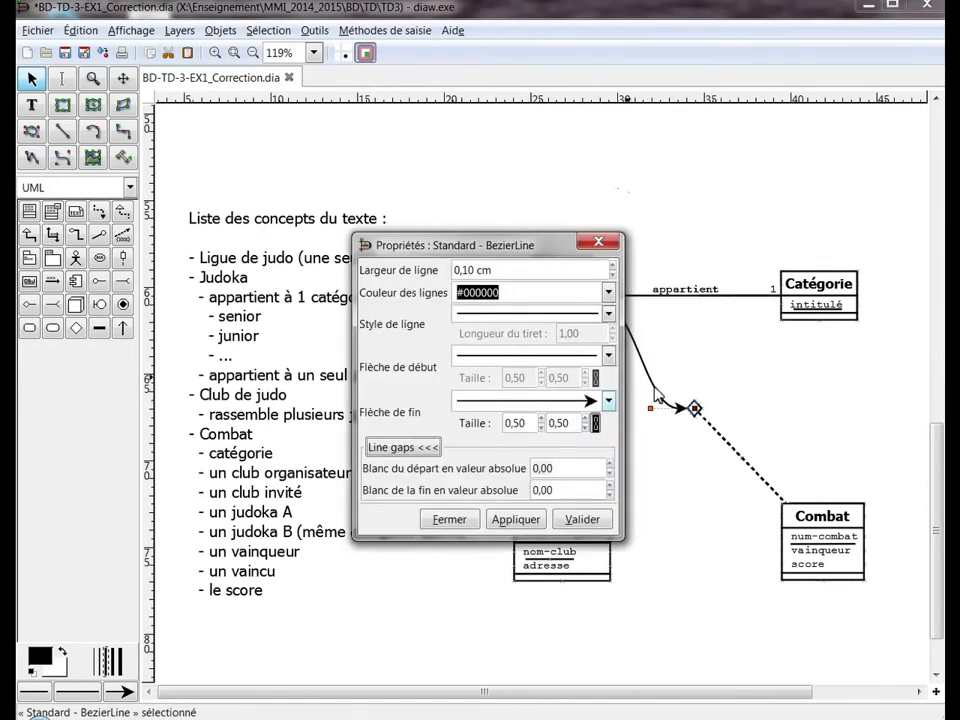
click(607, 400)
click(565, 388)
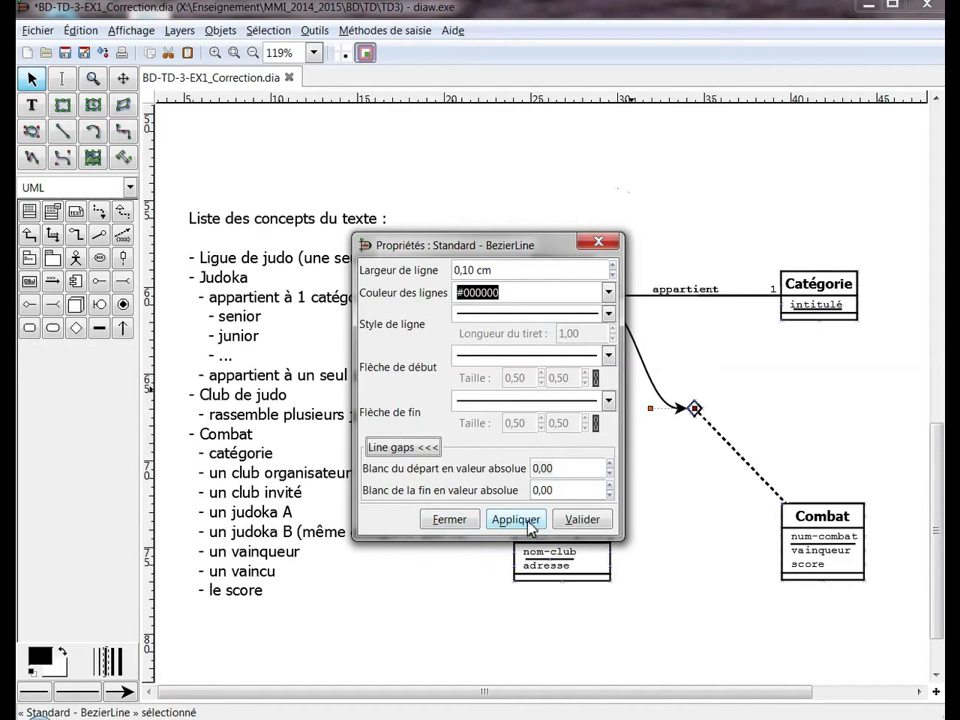
key(Escape)
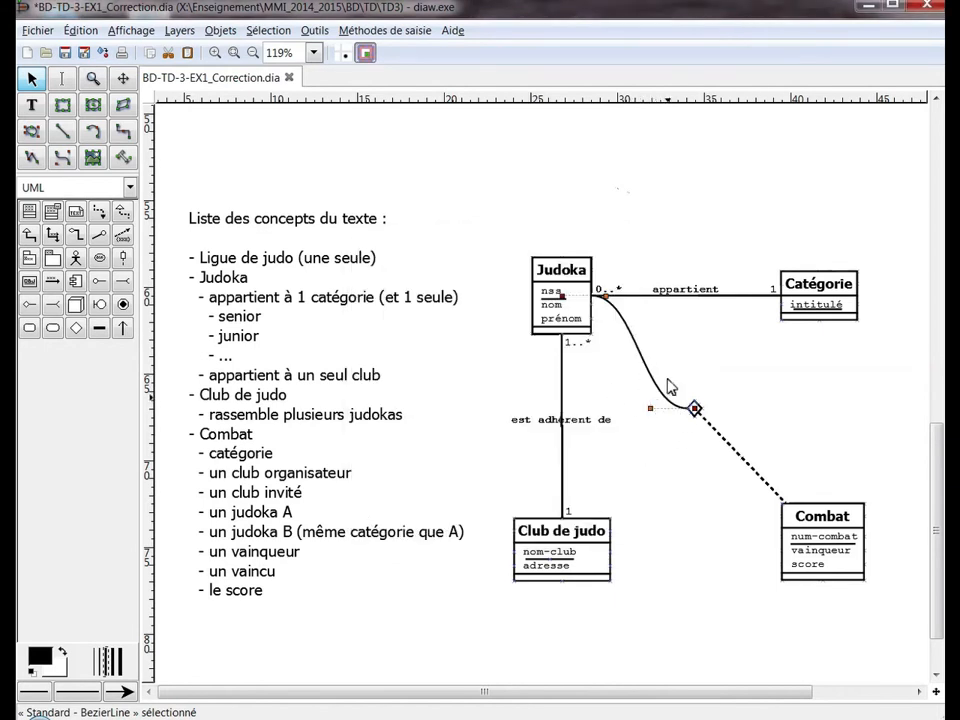
drag(671, 401, 654, 414)
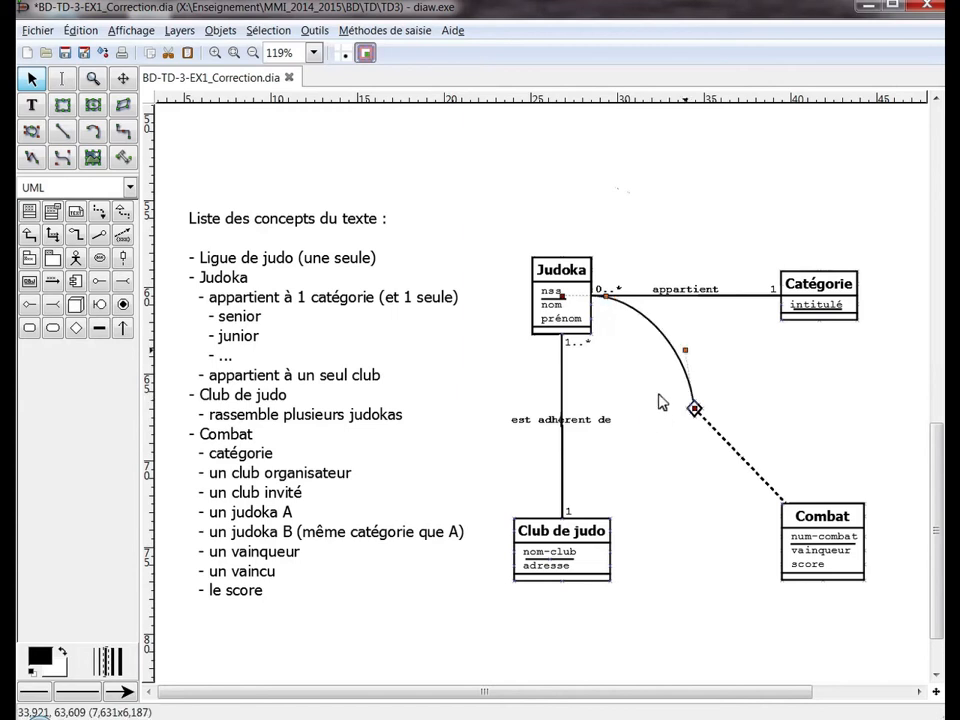
drag(688, 356, 619, 316)
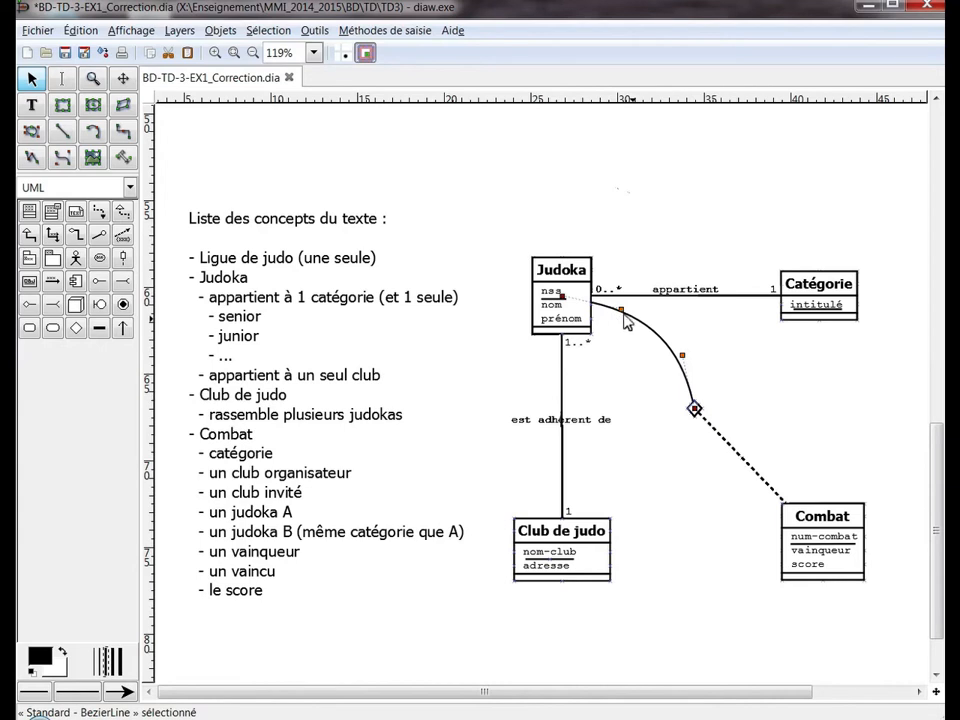
- Attach a copy of the curve as a second link between Judoka and the diamond, and flatten it below the first arc
drag(364, 274, 556, 315)
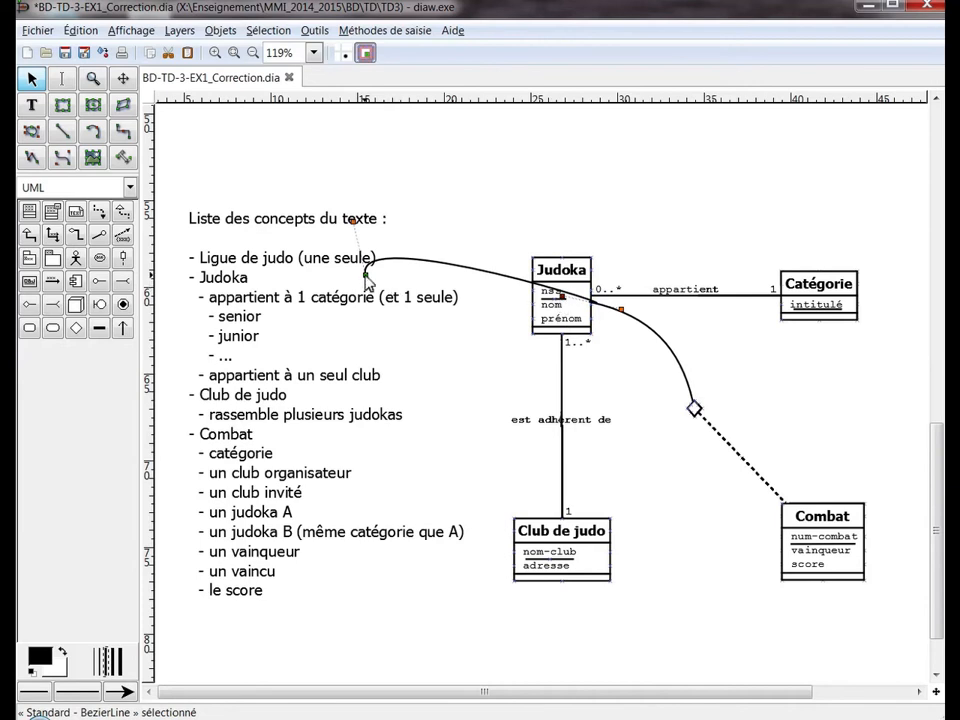
key(ctrl+z)
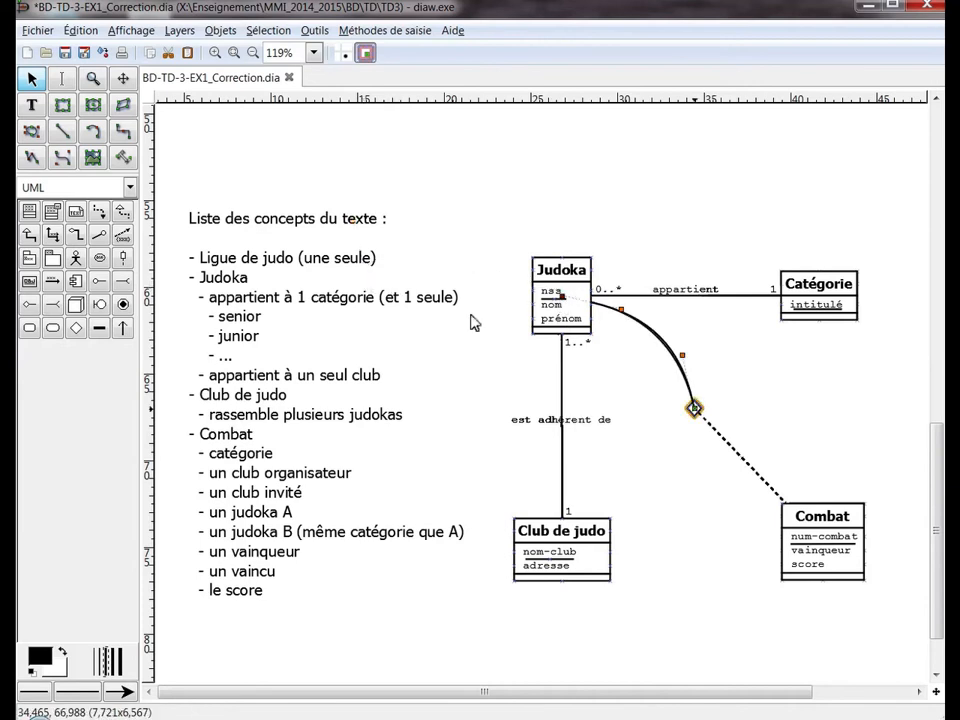
click(694, 410)
drag(682, 356, 659, 379)
drag(621, 311, 623, 386)
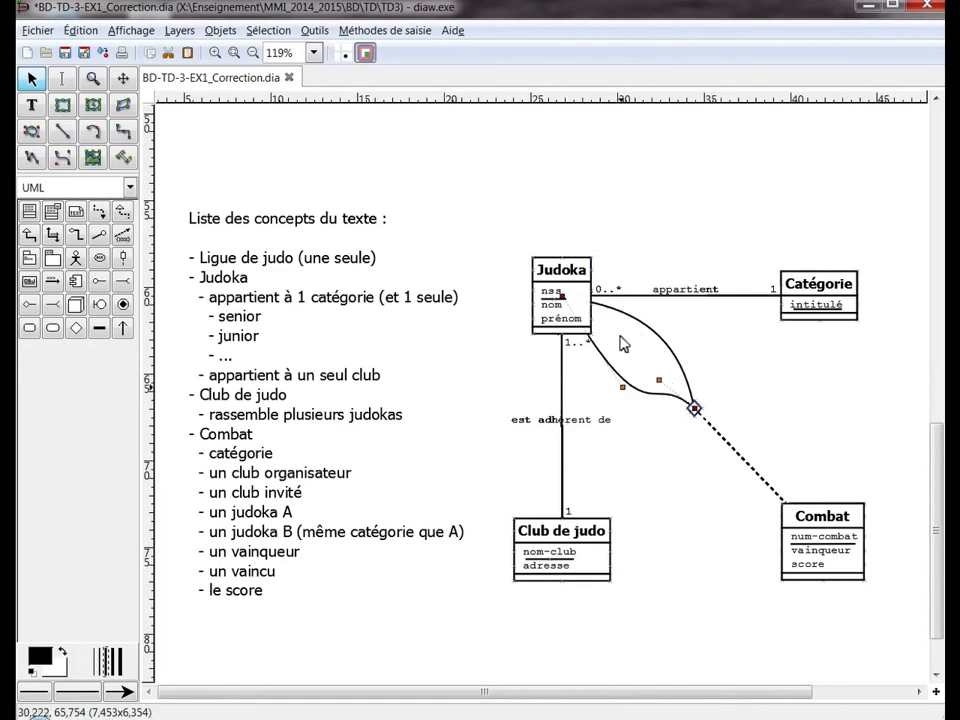
key(ctrl+z)
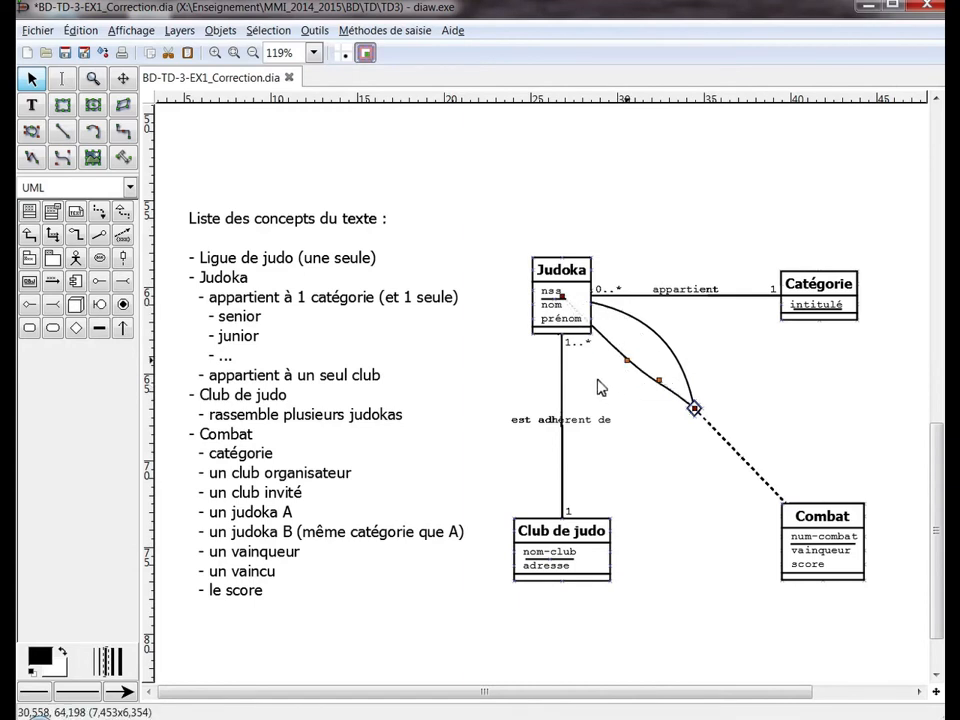
click(628, 364)
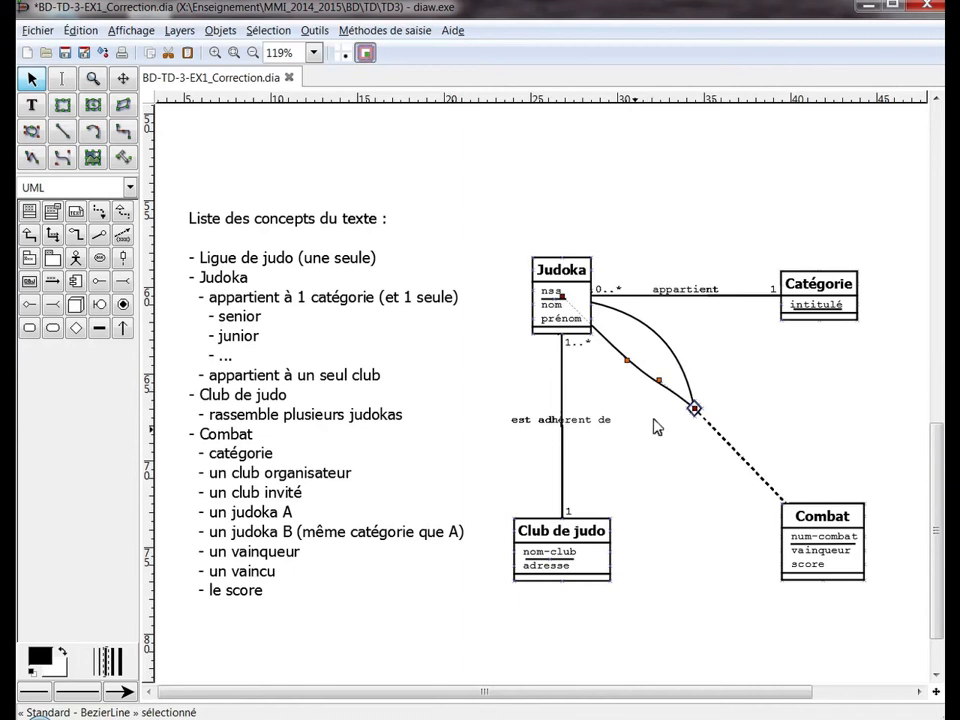
- Connect the diamond to the Catégorie class with another curved line
mouse_move(695, 408)
mouse_down()
mouse_move(612, 565)
mouse_move(808, 320)
mouse_up()
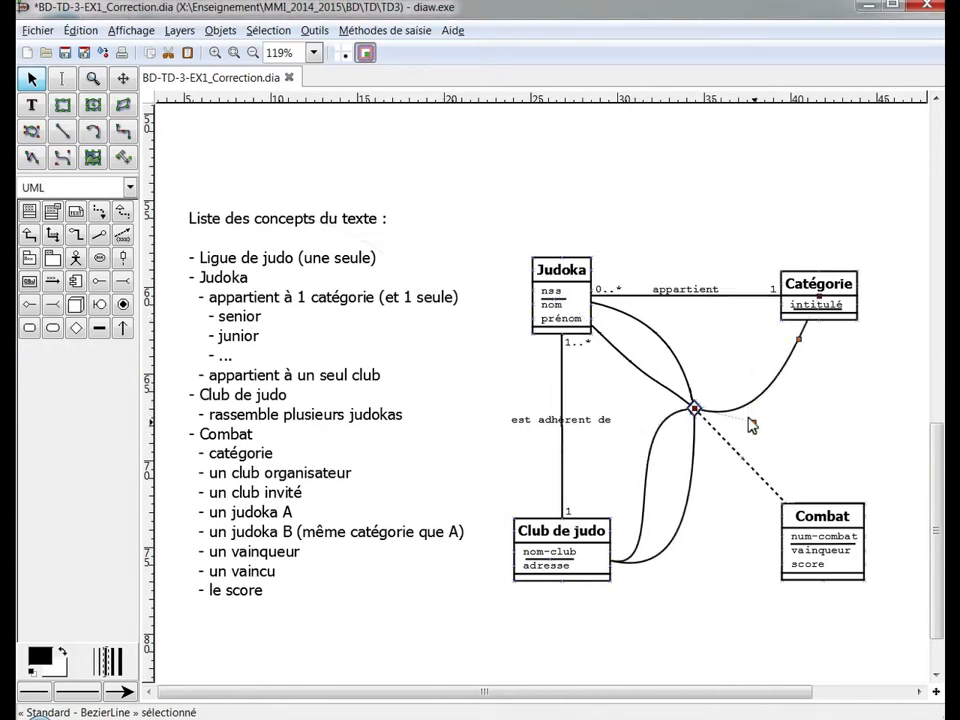